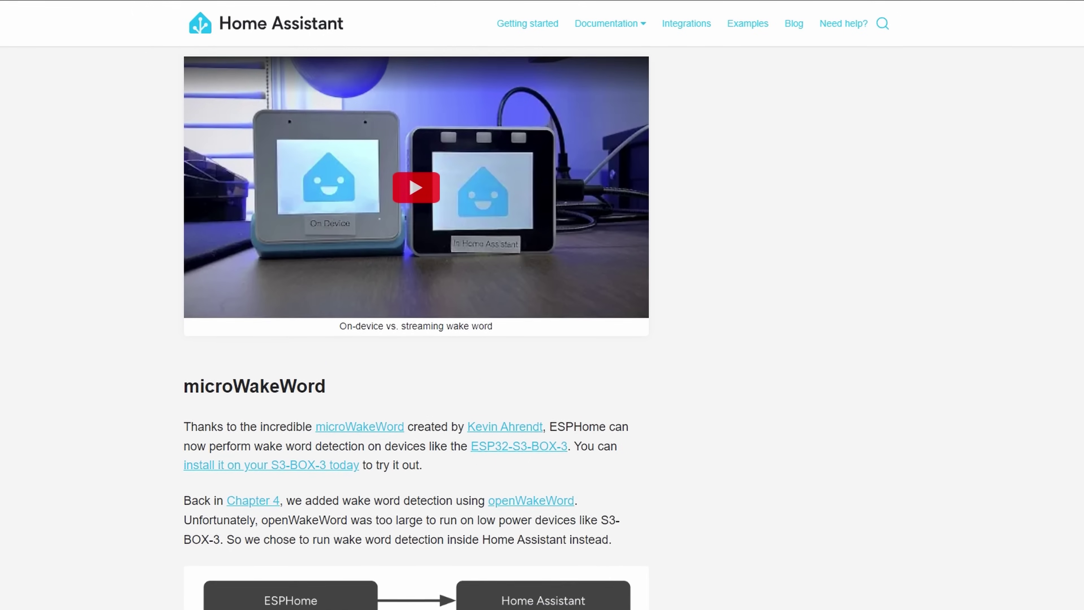
Scroll the release post down to the microWakeWord section and its ESPHome/Home Assistant diagram
scroll(416, 325, "down", 4)
scroll(416, 325, "down", 5)
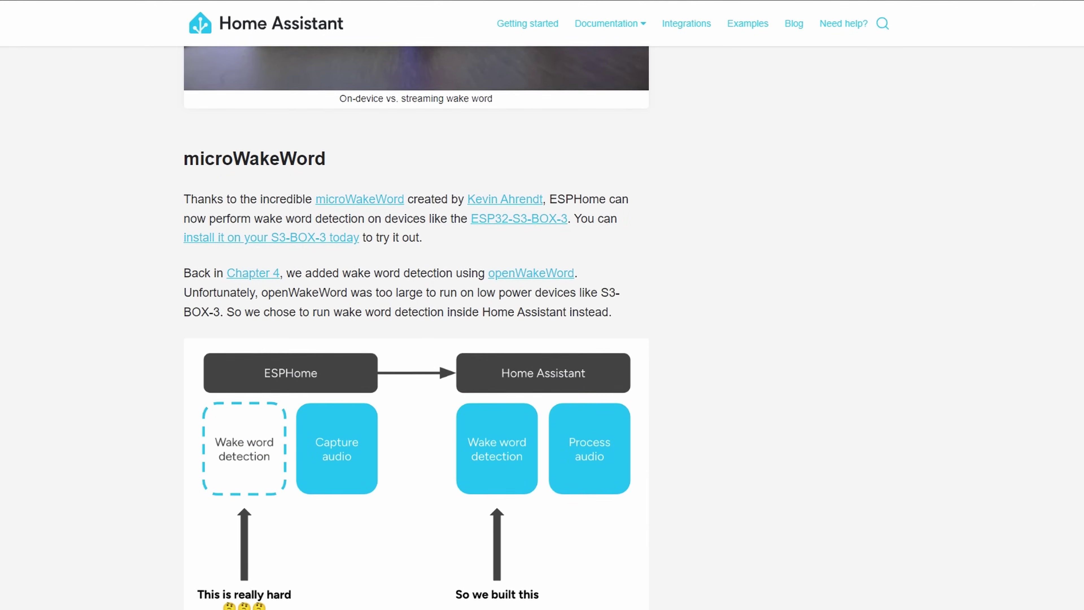
scroll(416, 324, "down", 3)
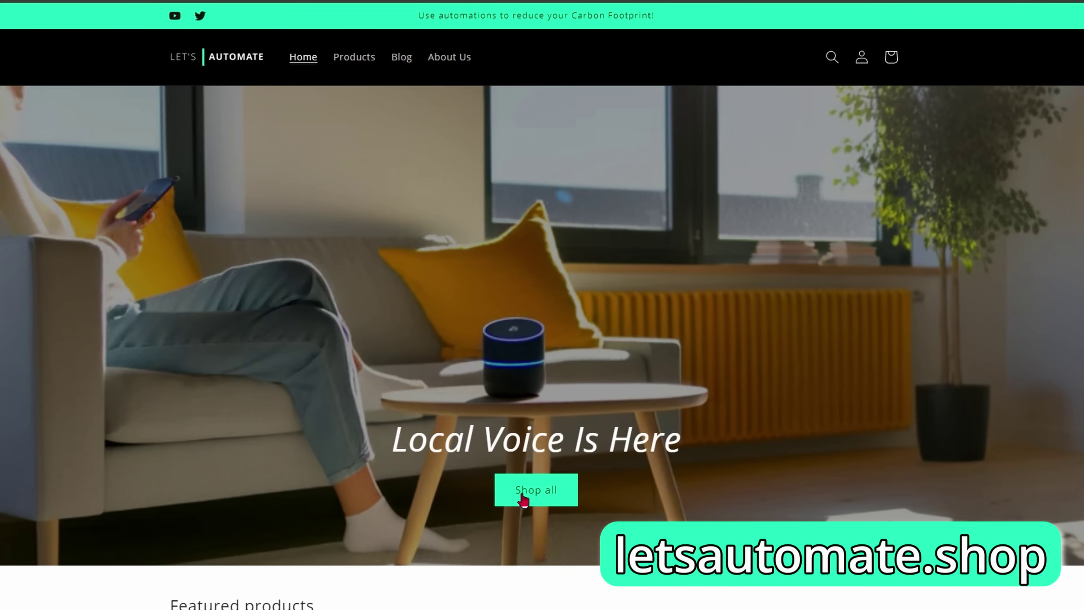
Go to the store's full product listing and open the ESP32-S3-BOX-3 product page
left_click(523, 499)
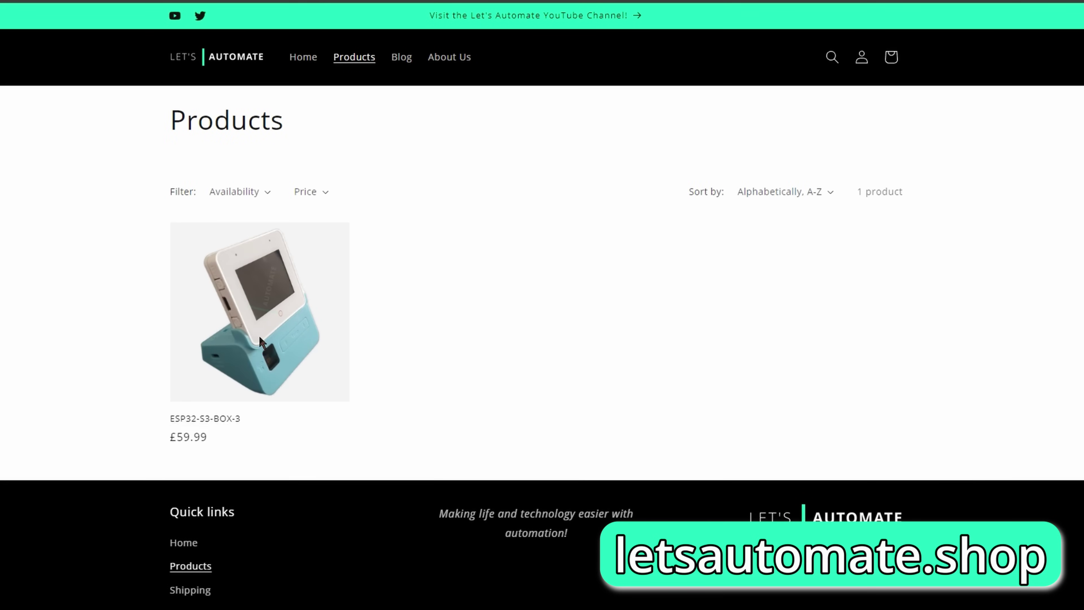
left_click(261, 342)
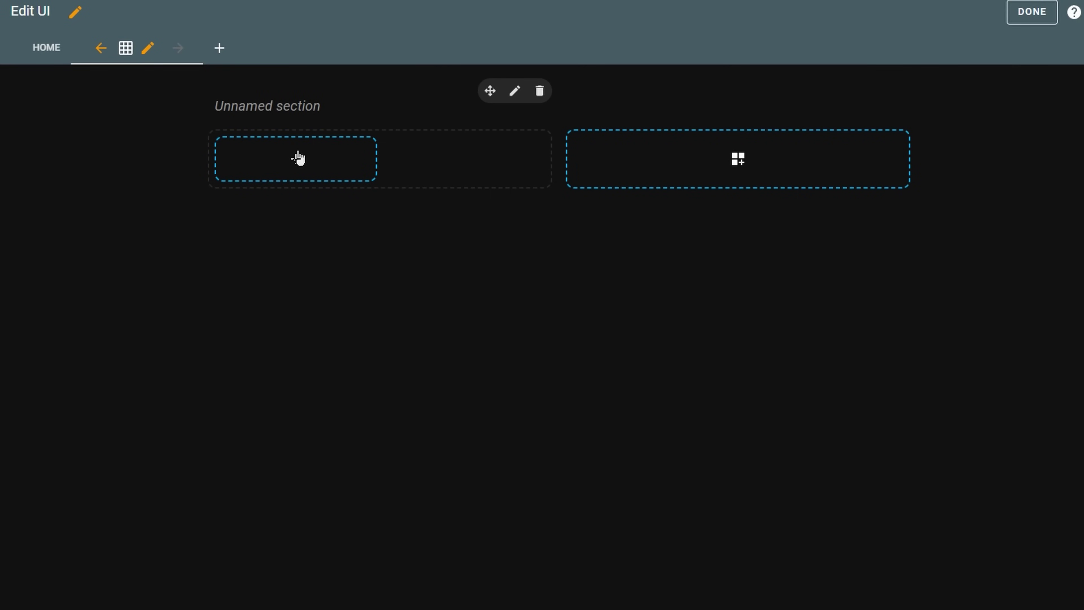
Add a Minimum Temperature tile card to the empty section
left_click(298, 158)
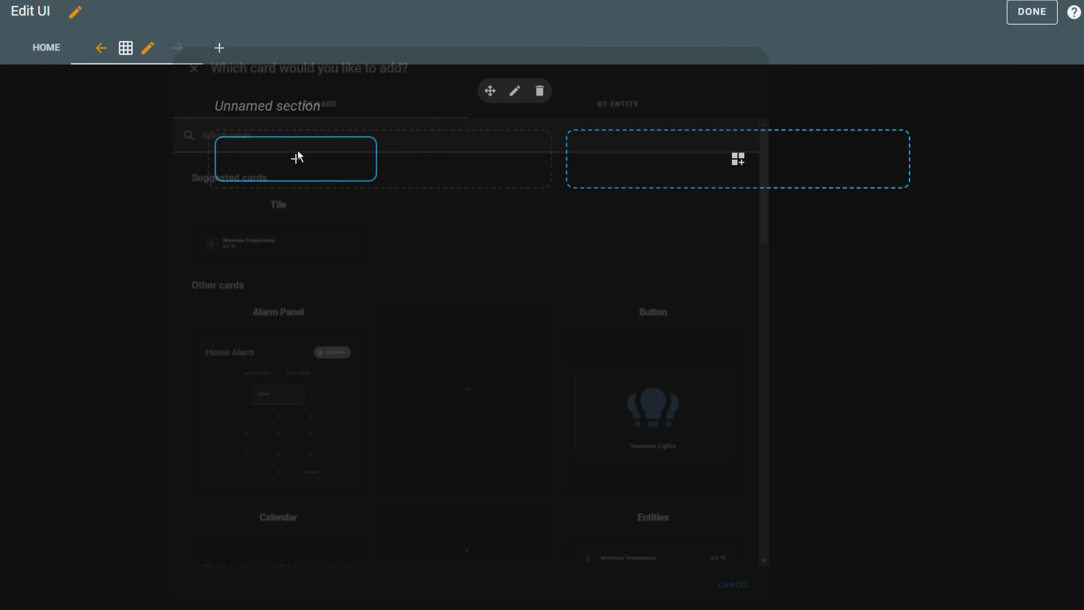
left_click(311, 230)
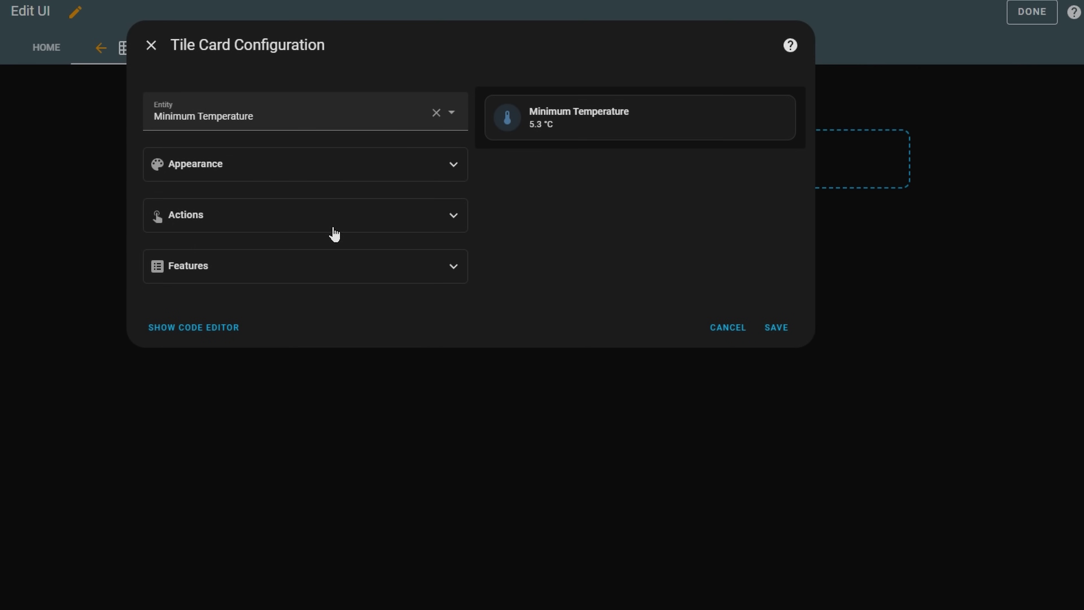
left_click(776, 328)
Add a second tile card showing the Bedroom climate entity
left_click(497, 159)
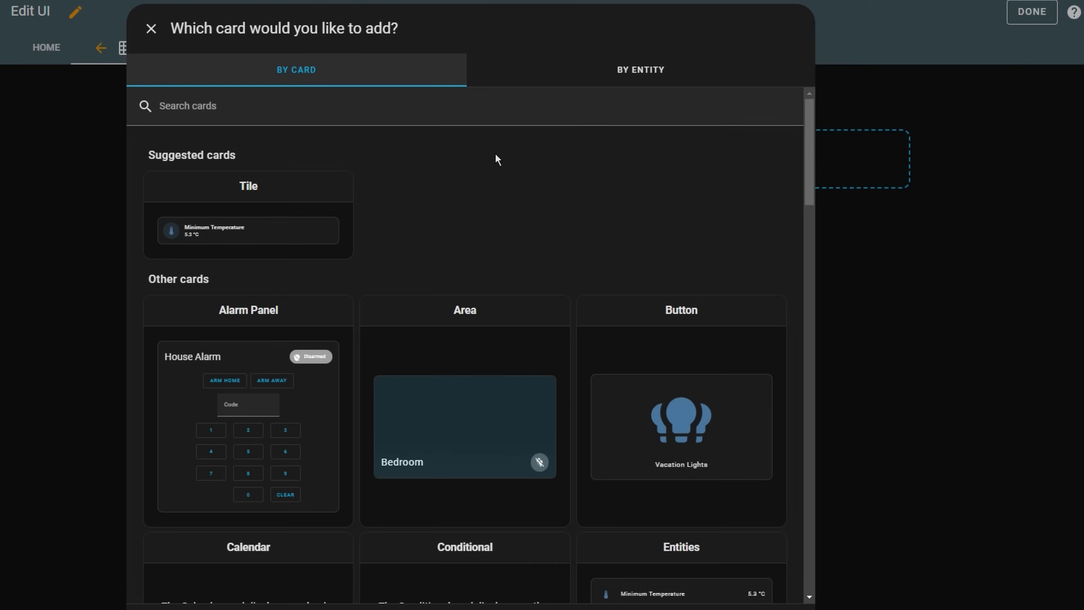
left_click(274, 209)
left_click(451, 114)
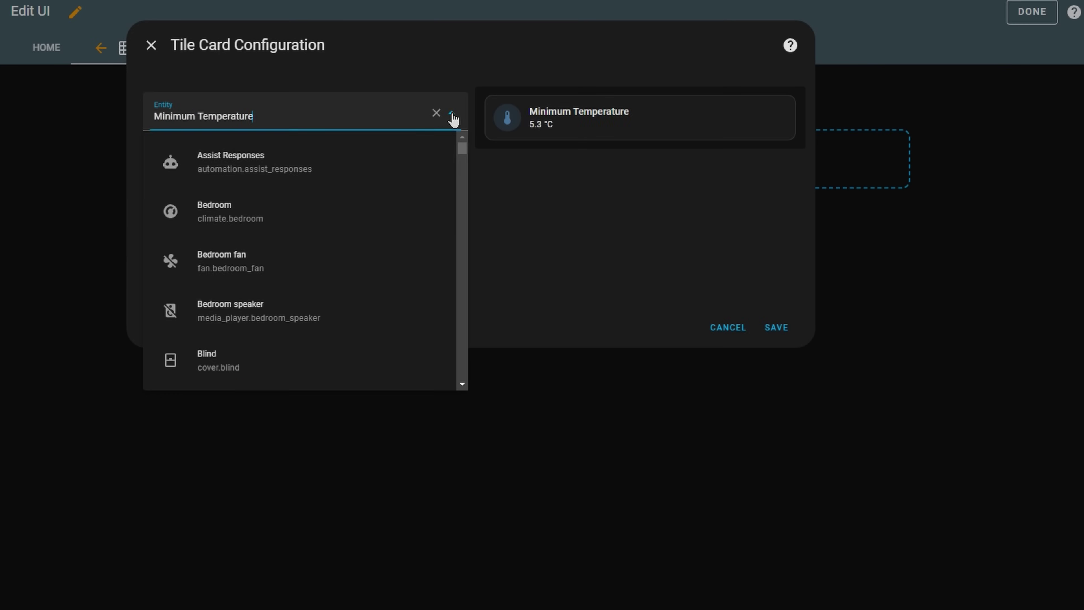
left_click(268, 230)
left_click(775, 327)
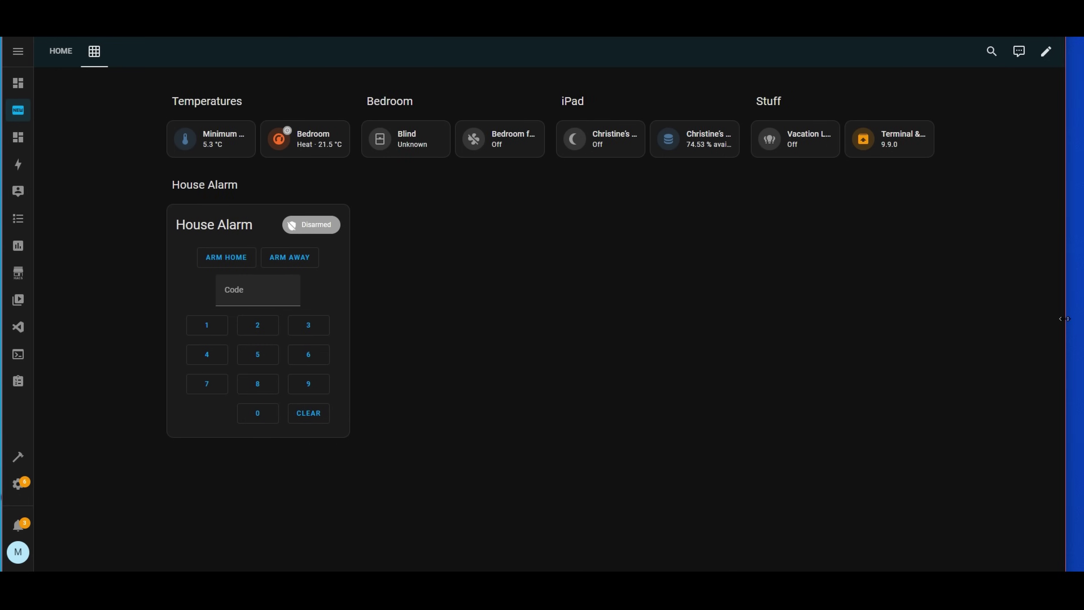
Narrow the browser window and save the Grace view as a Sections (experimental) view
left_click_drag(1057, 319, 281, 281)
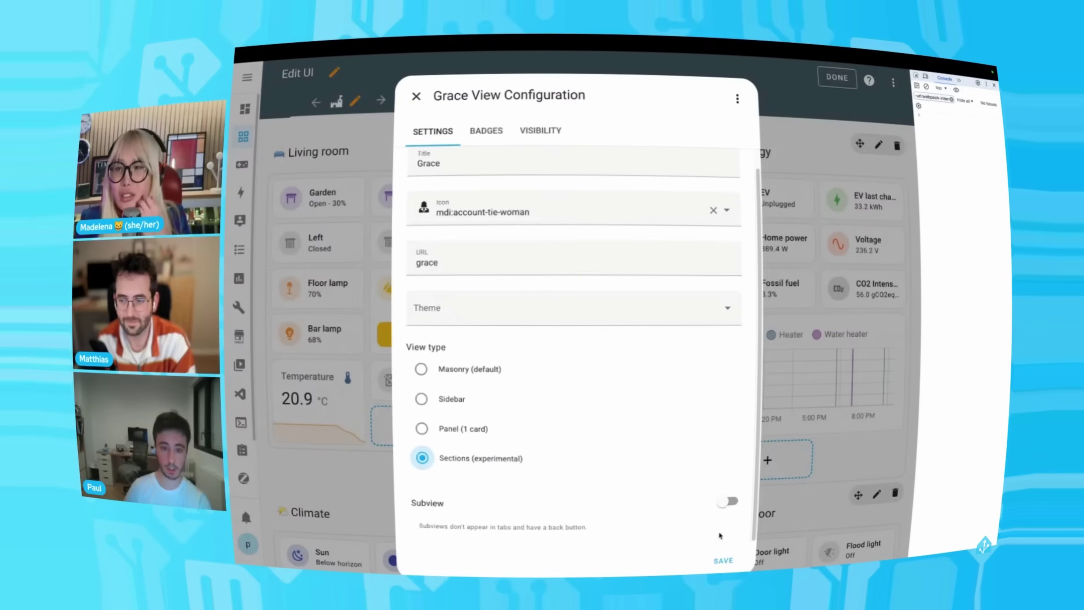
left_click(721, 560)
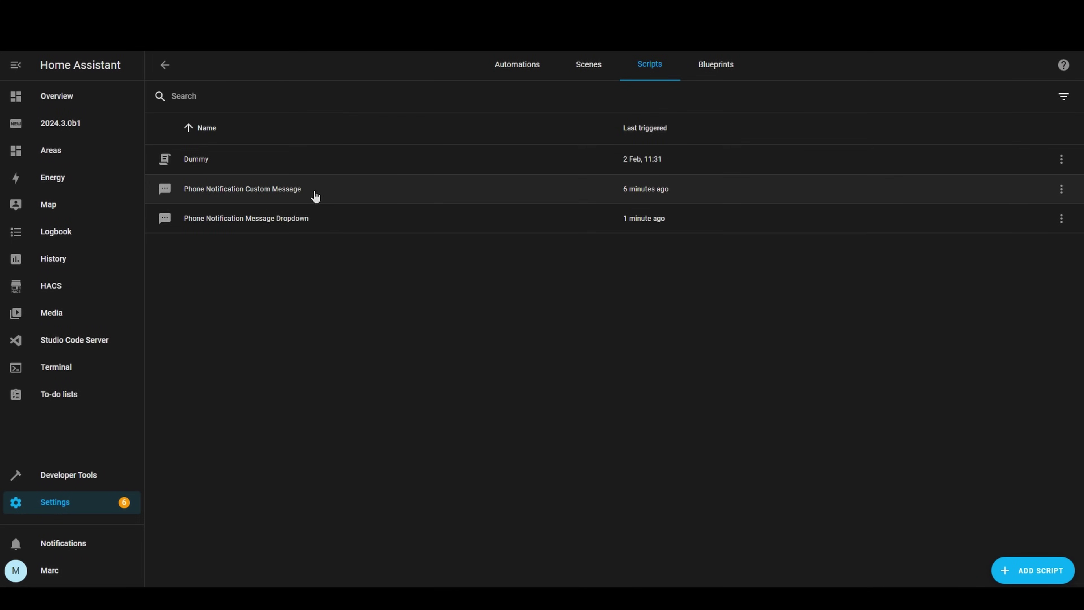
Review the script's custom_message text selector, then open its run dialog from the 2024.3.0b1 dashboard
left_click(314, 196)
left_click(399, 314)
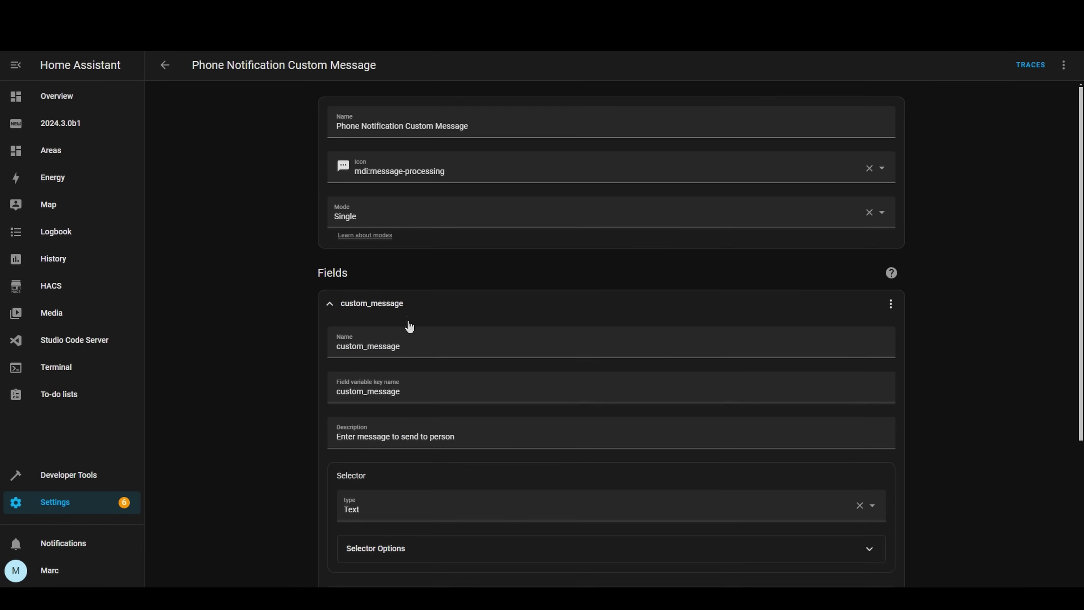
scroll(337, 286, "down", 5)
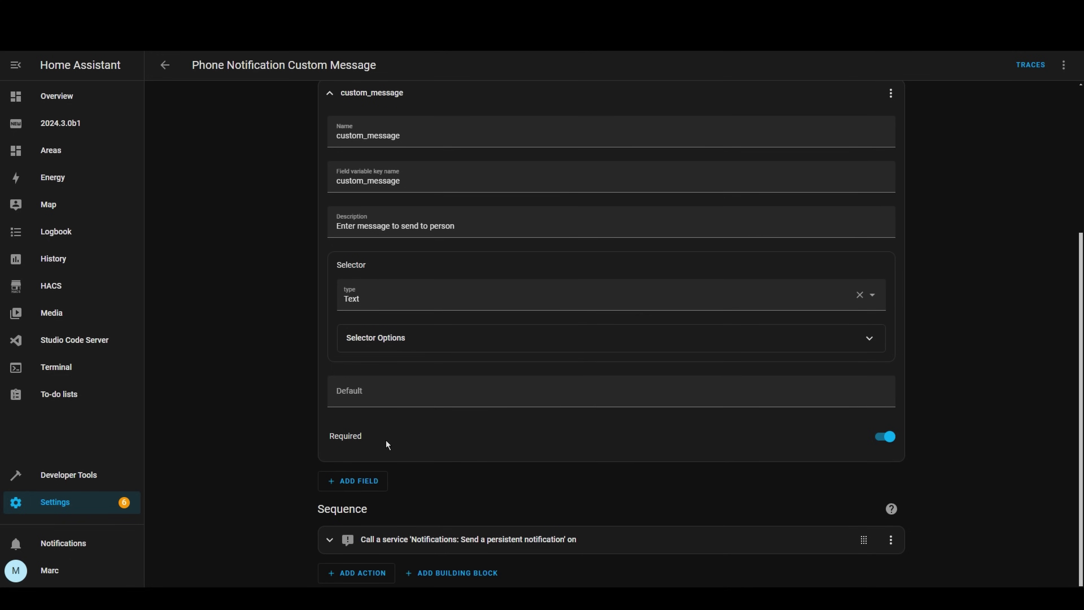
left_click(767, 349)
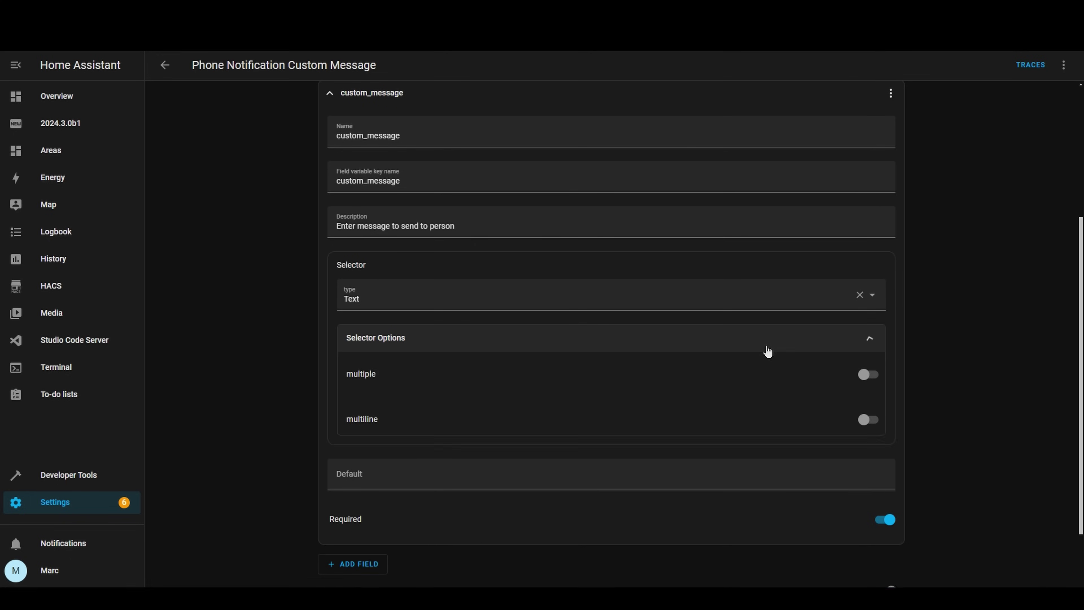
left_click(767, 348)
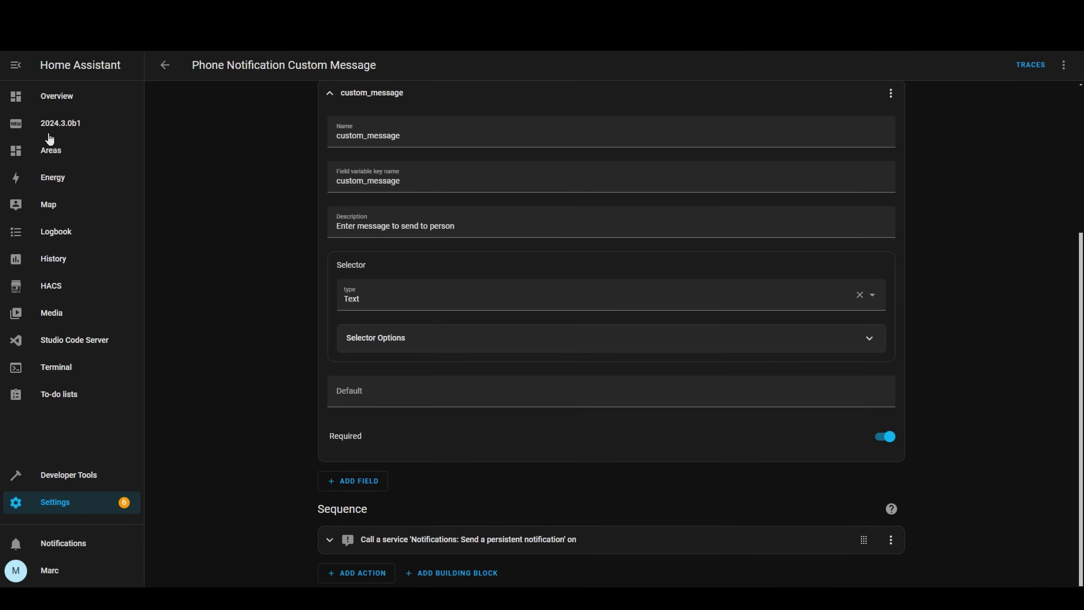
left_click(61, 122)
left_click(610, 537)
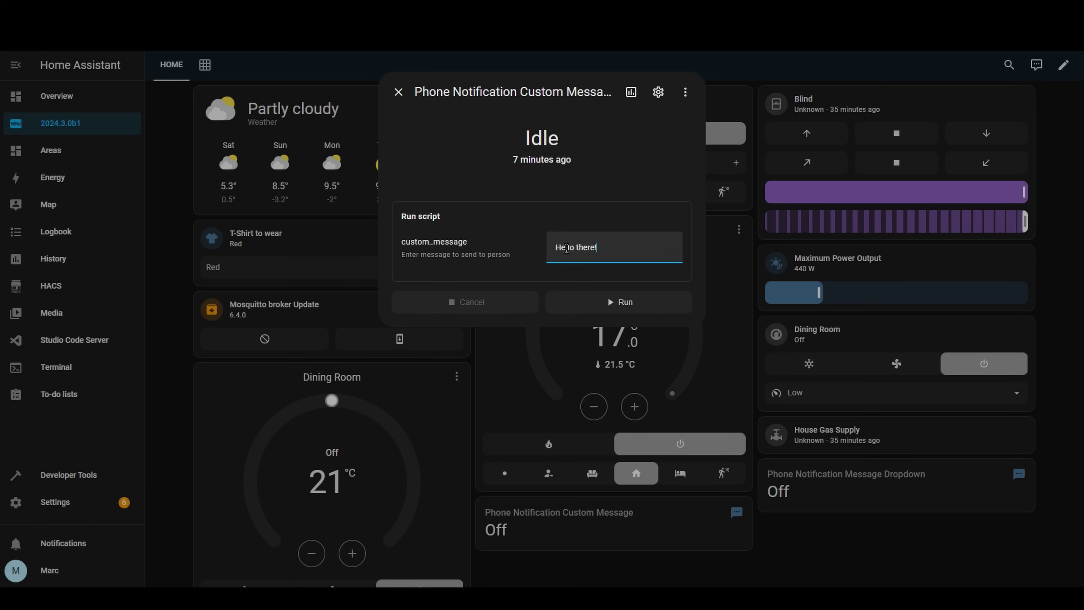
Run the Custom Message and Message Dropdown scripts and check each resulting notification
left_click(99, 543)
left_click(90, 544)
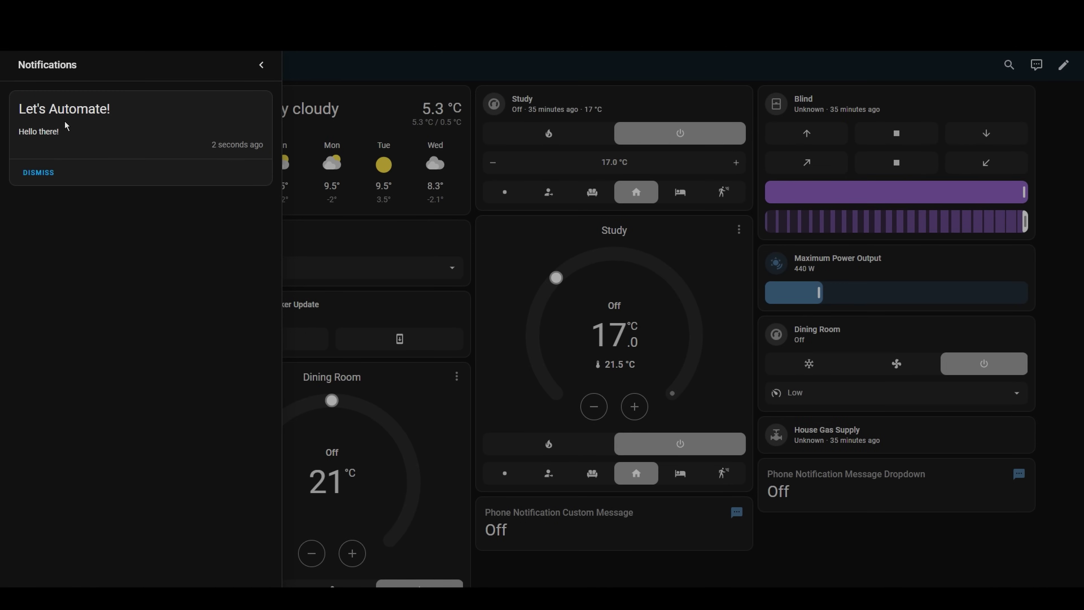
left_click(747, 519)
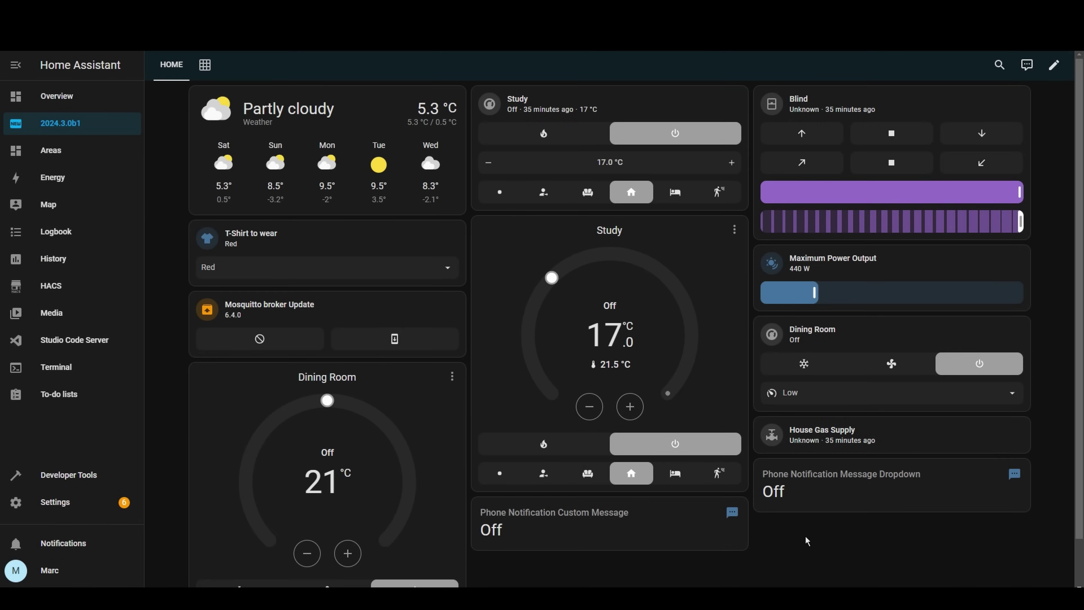
left_click(775, 490)
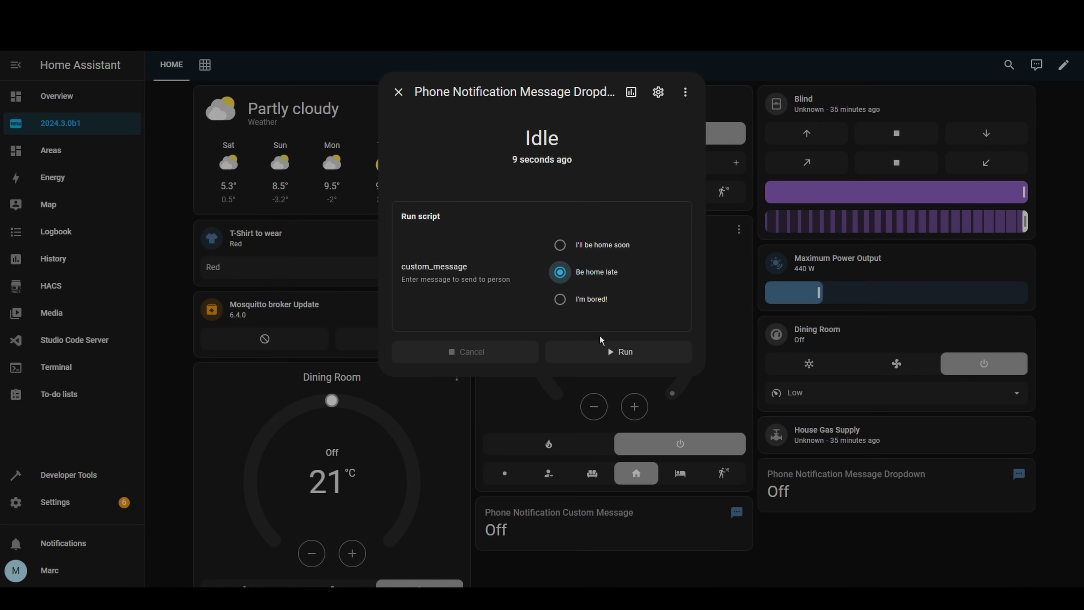
left_click(91, 559)
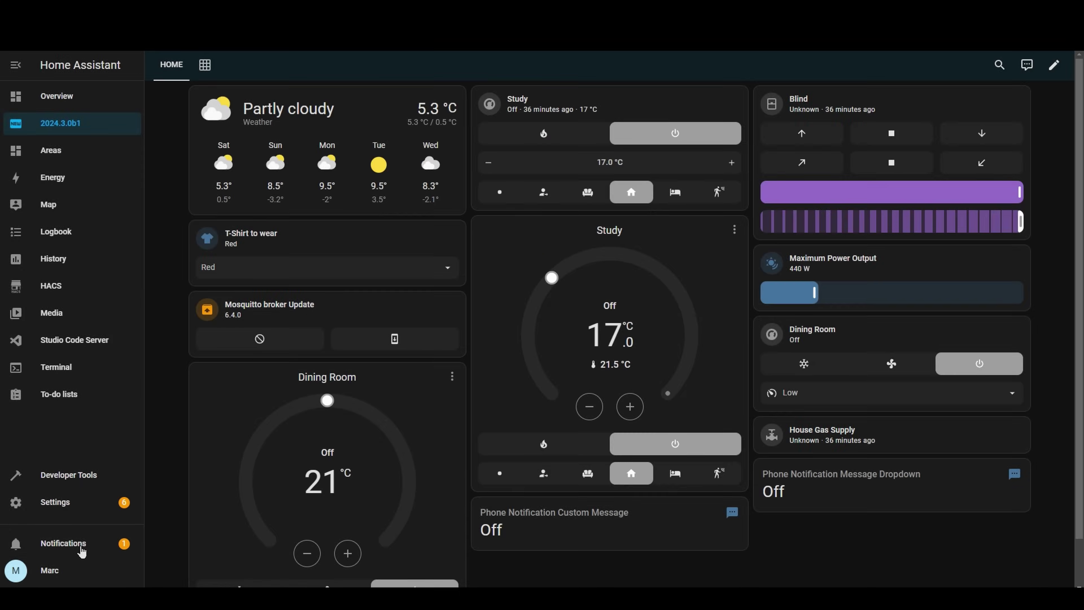
left_click(85, 544)
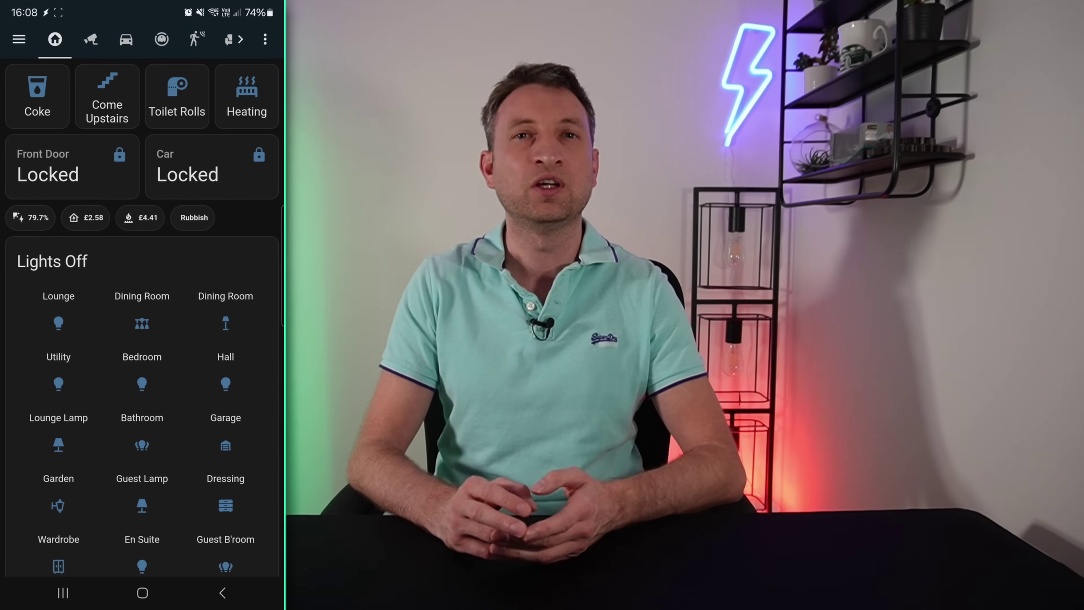
Trigger Come Upstairs on the phone and run the message script with I'm bored! selected
left_click(105, 98)
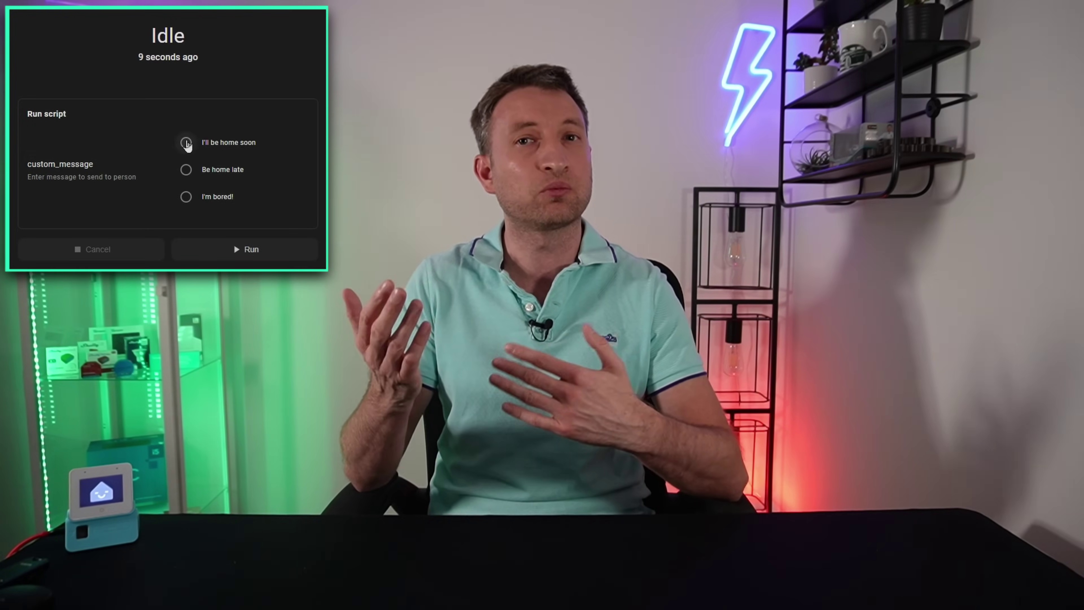
left_click(185, 169)
left_click(186, 197)
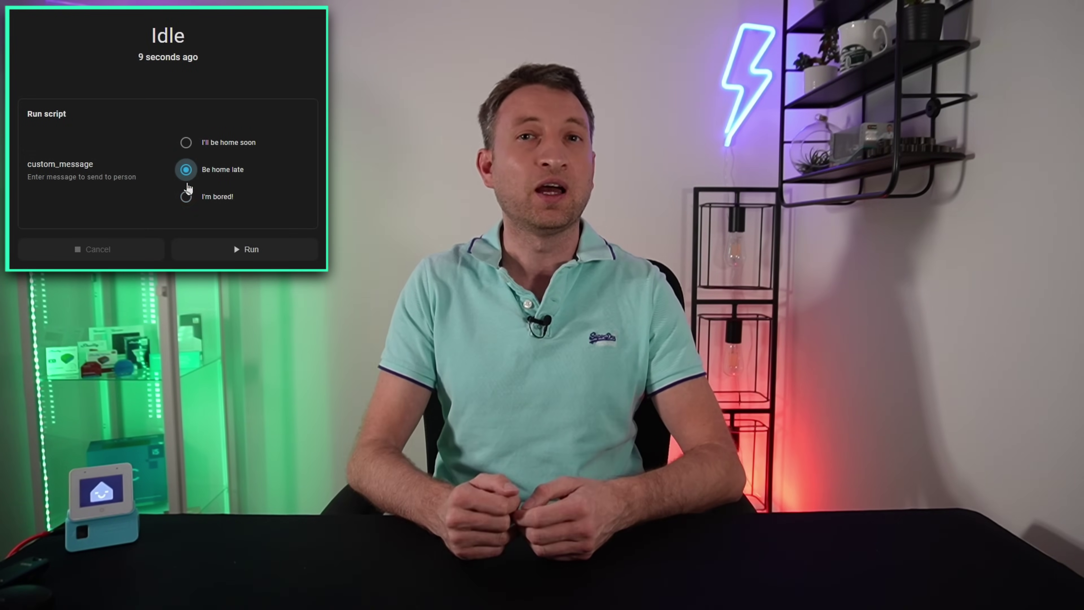
left_click(233, 249)
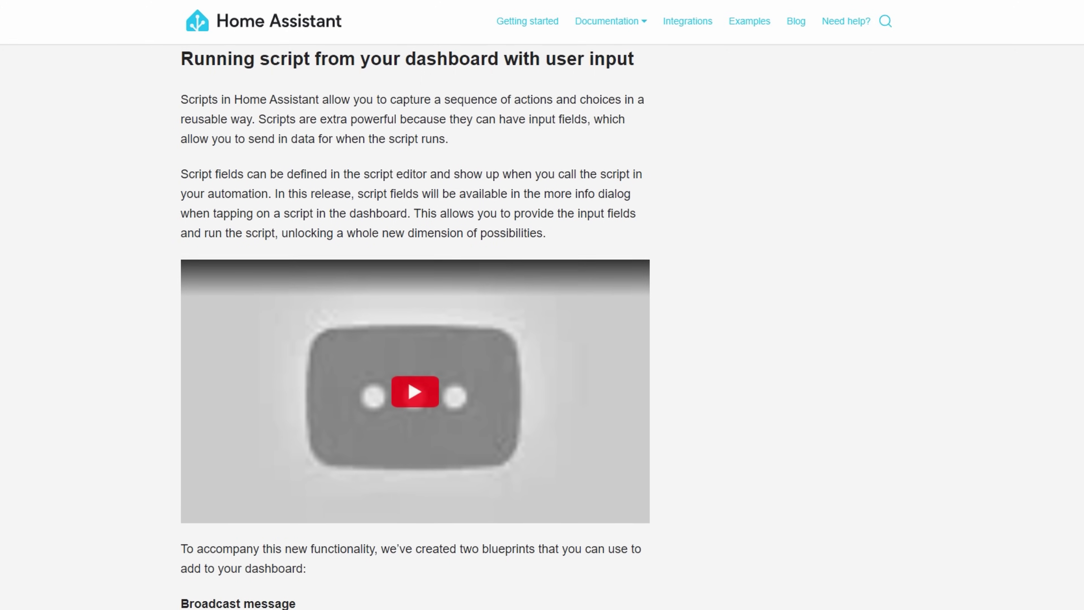
scroll(415, 331, "down", 2)
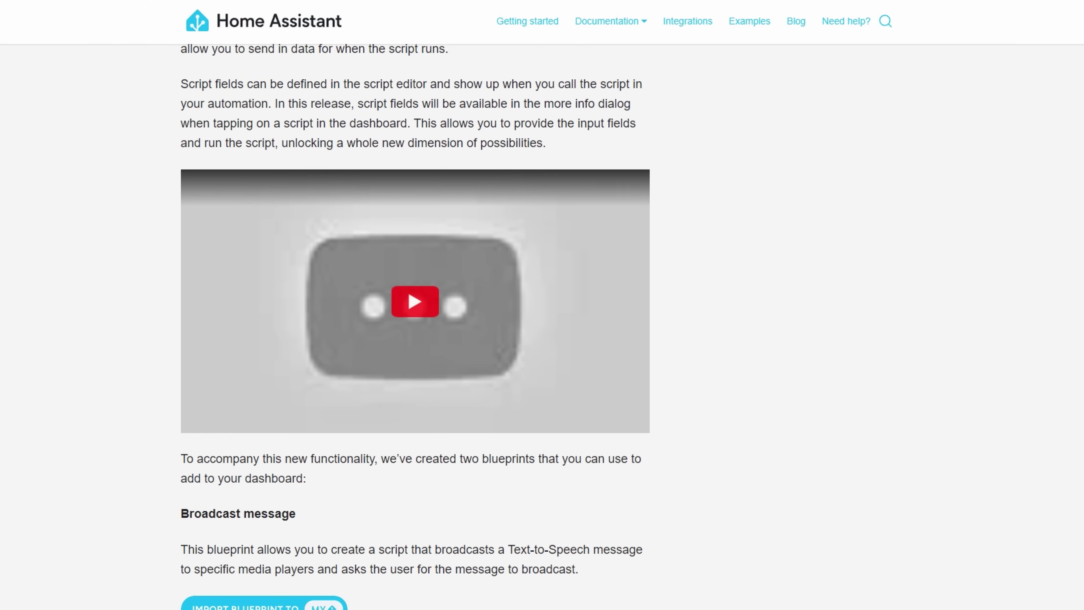
scroll(415, 330, "down", 2)
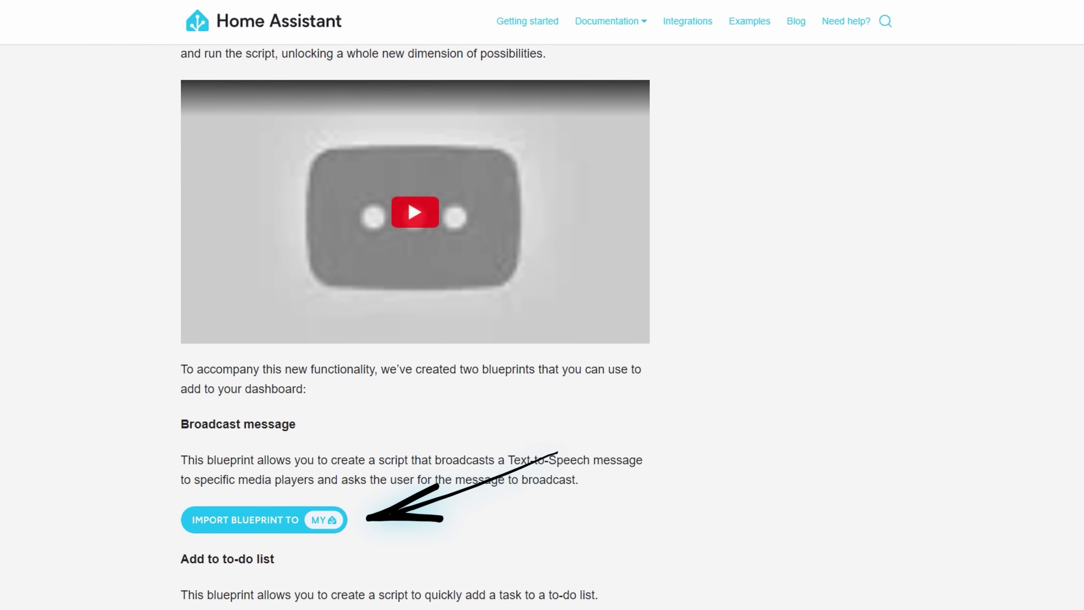
scroll(415, 331, "down", 2)
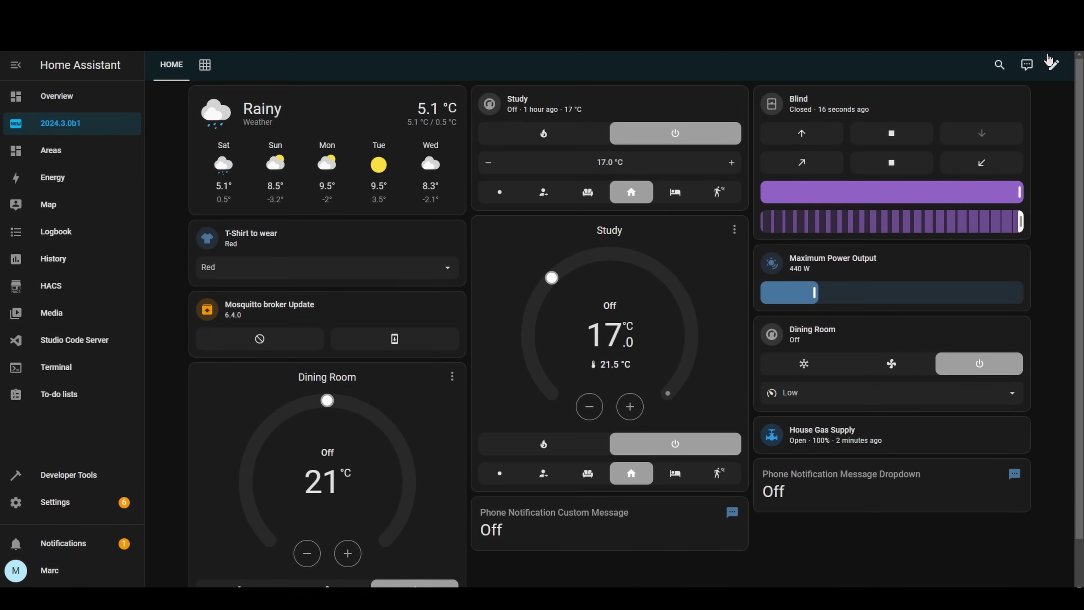
Ask Assist to set the house gas supply to 50% and check the House Gas Supply card
left_click(1026, 65)
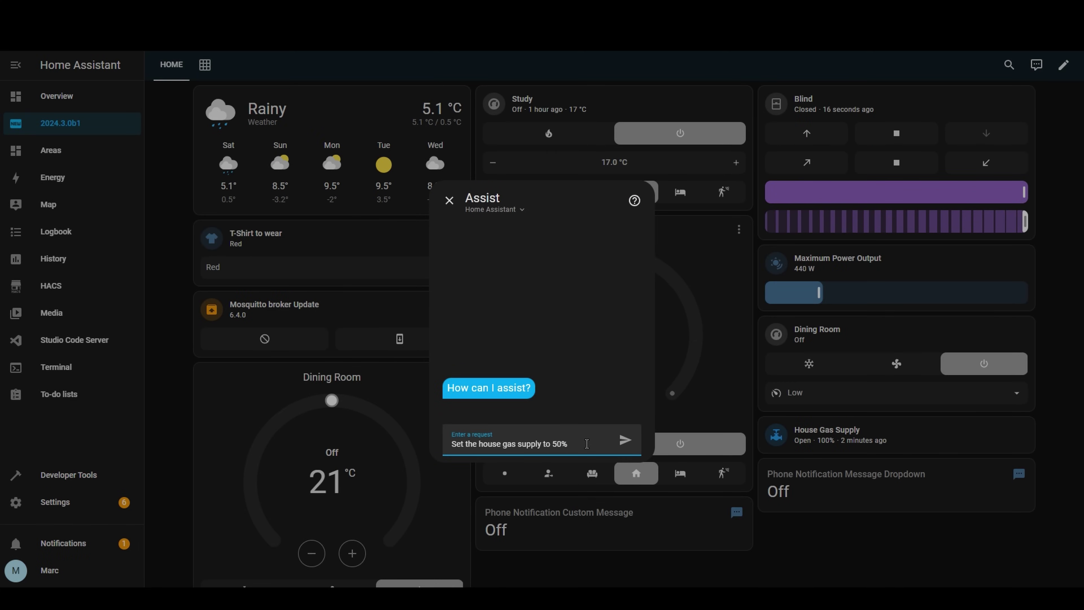
left_click(620, 448)
left_click(815, 526)
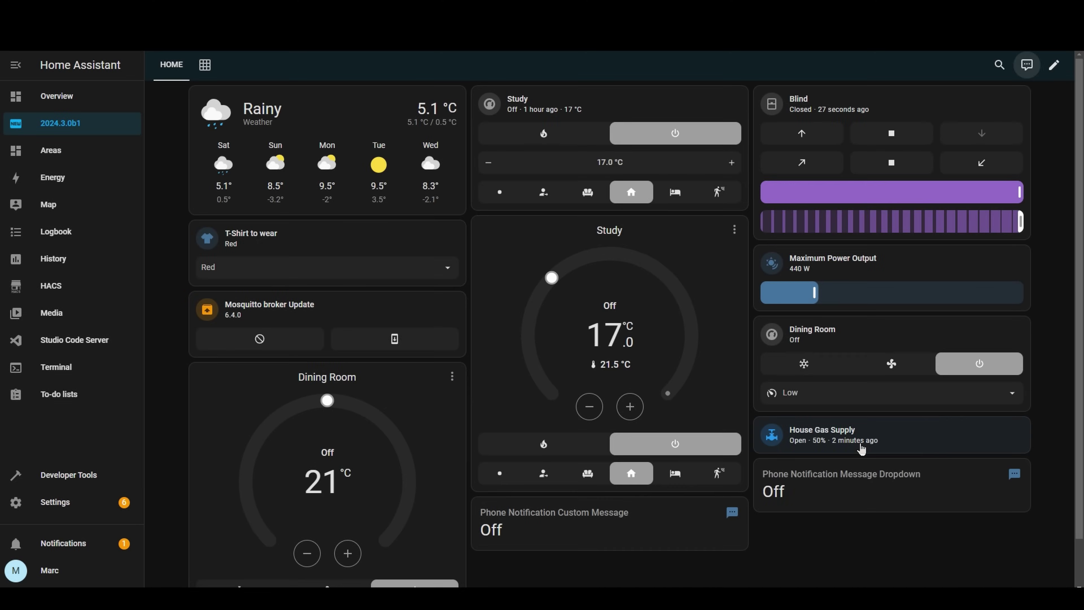
left_click(892, 440)
left_click(1033, 68)
Ask Assist to set the blind to 70% and pause the kitchen display
left_click(1033, 68)
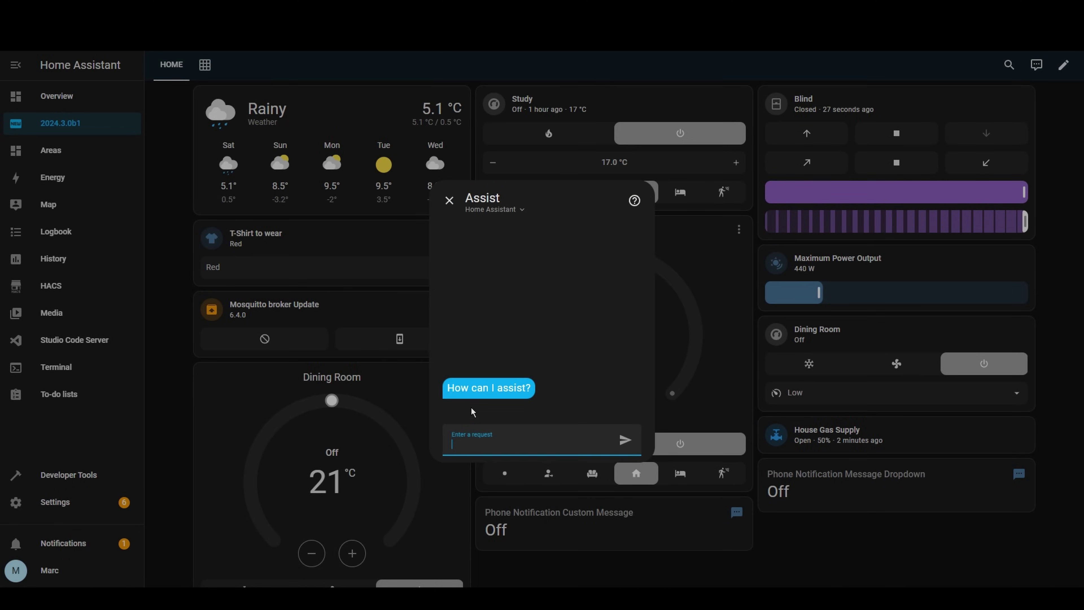
left_click(626, 443)
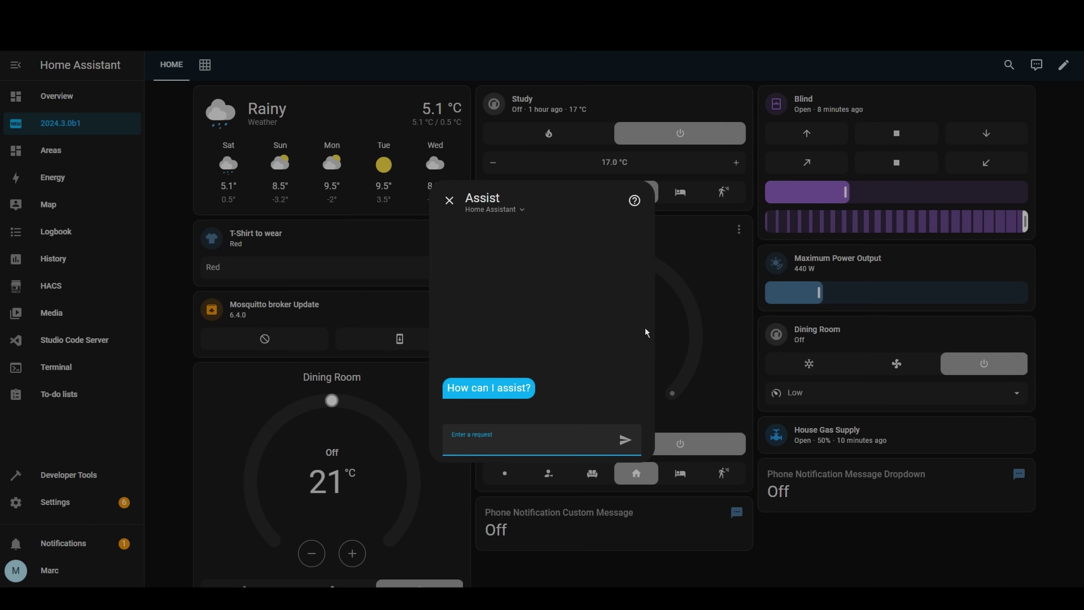
type("n display")
key("Return")
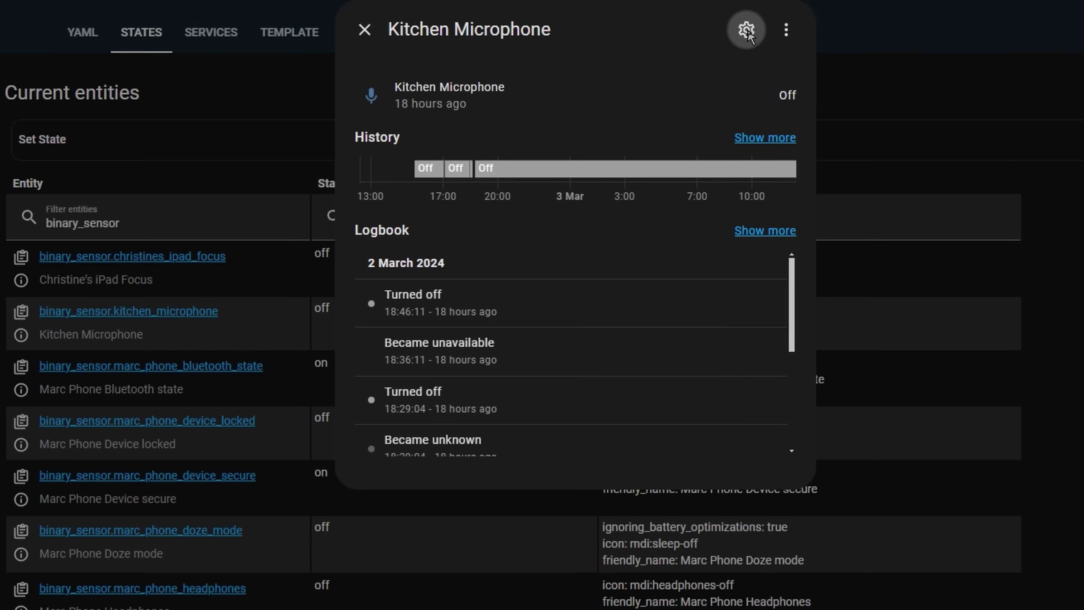
Set the Kitchen Microphone's Show as to Sound, update it, and open its details
left_click(746, 29)
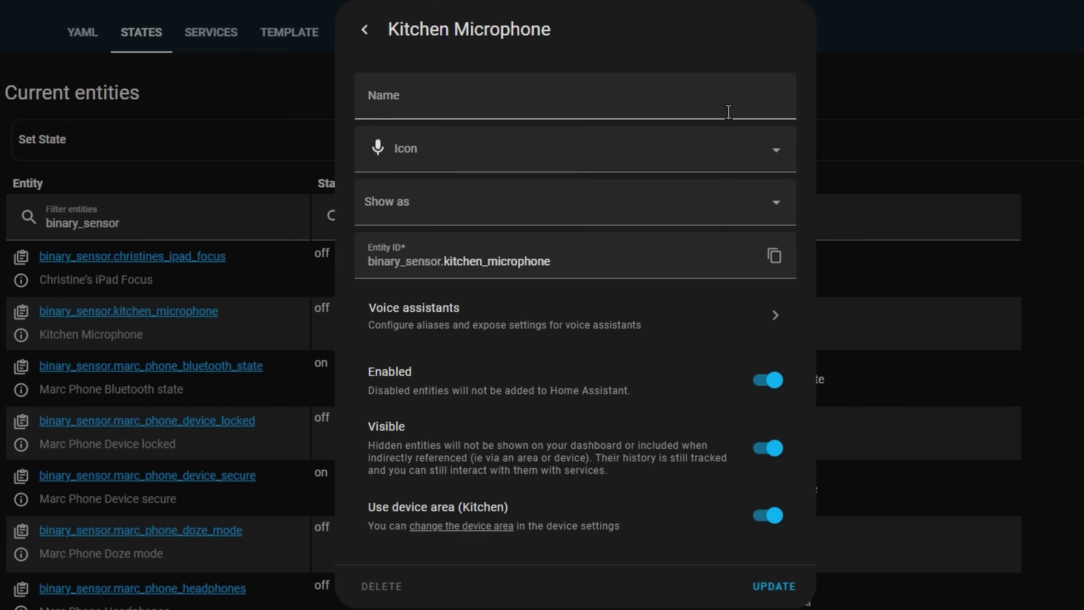
left_click(499, 208)
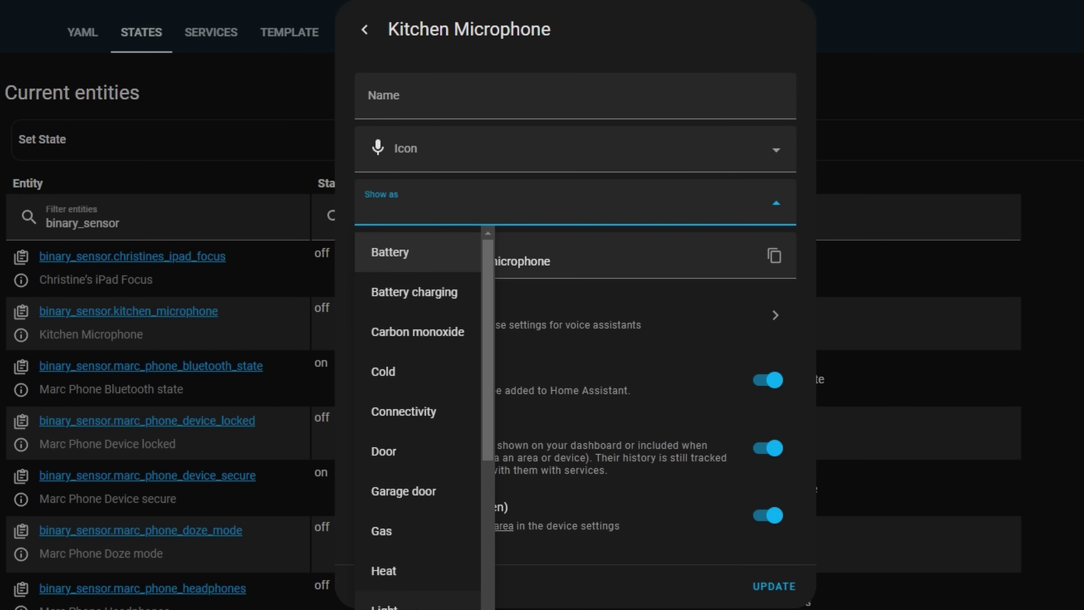
scroll(423, 586, "down", 10)
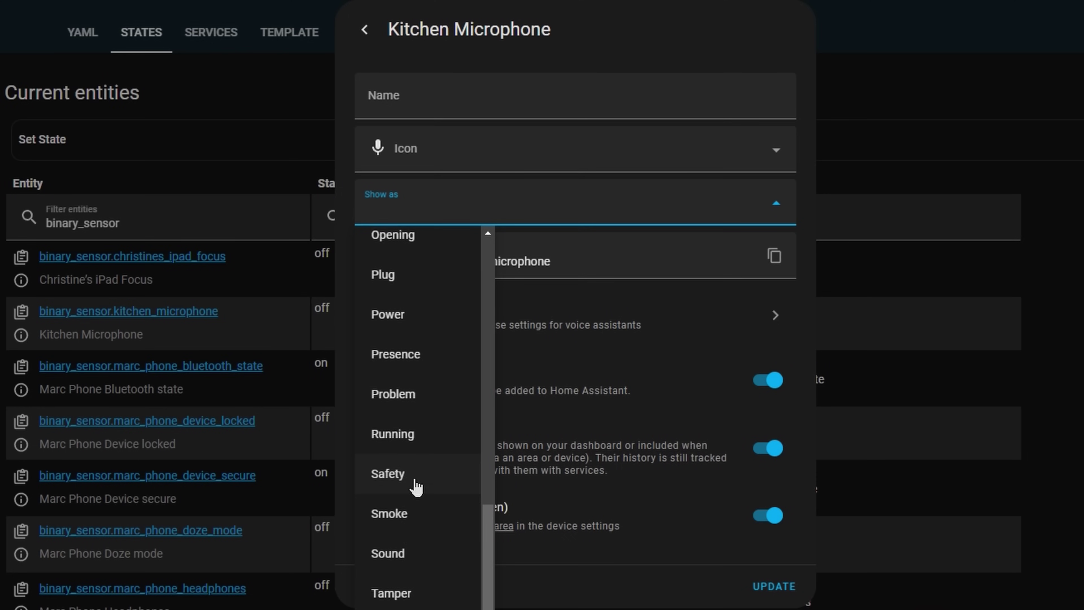
left_click(409, 550)
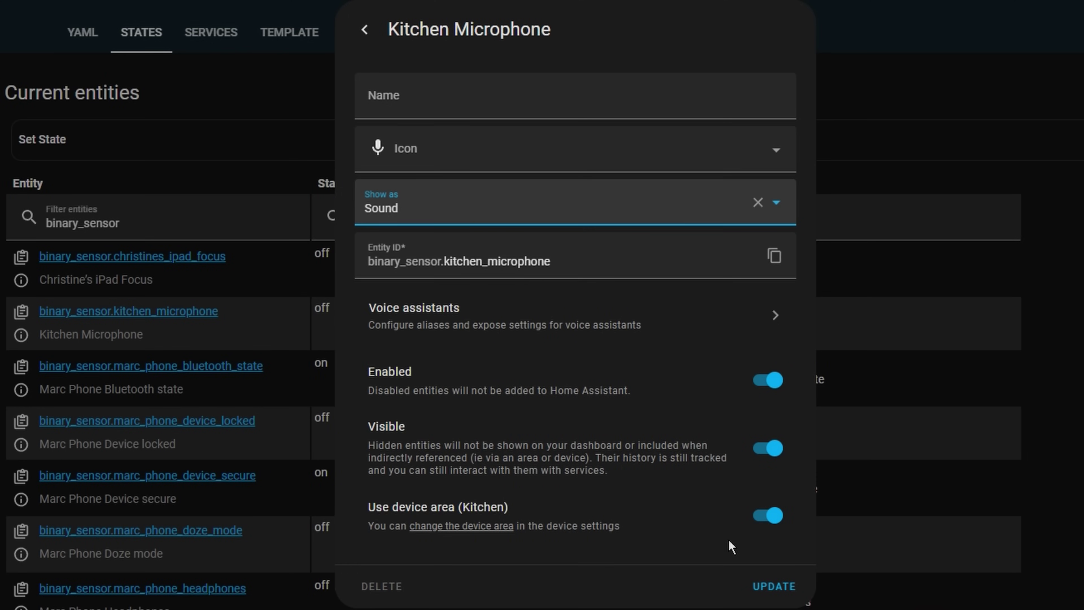
left_click(774, 588)
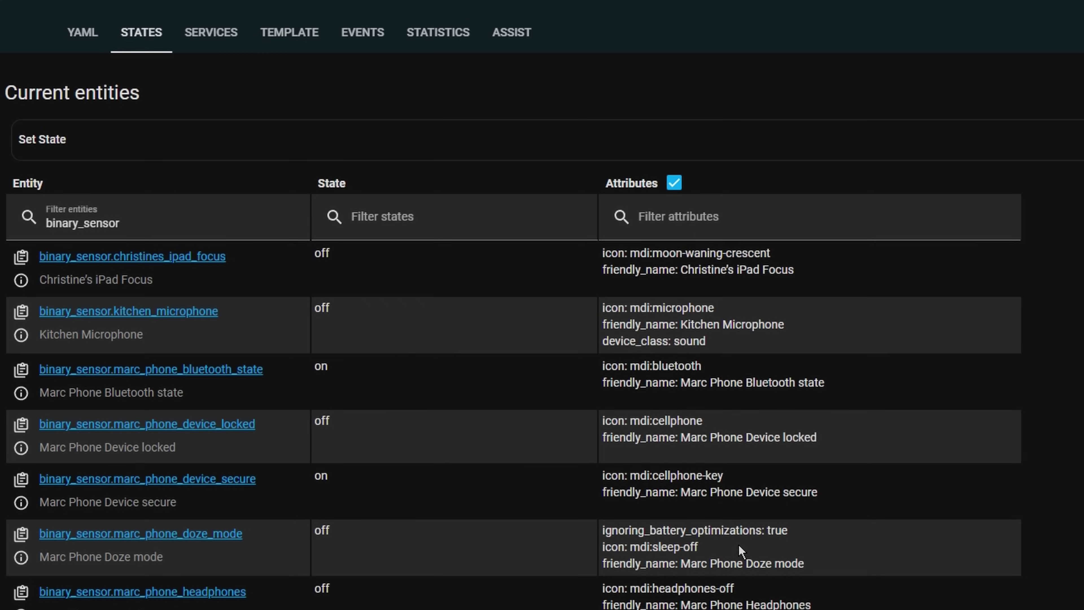
left_click(21, 342)
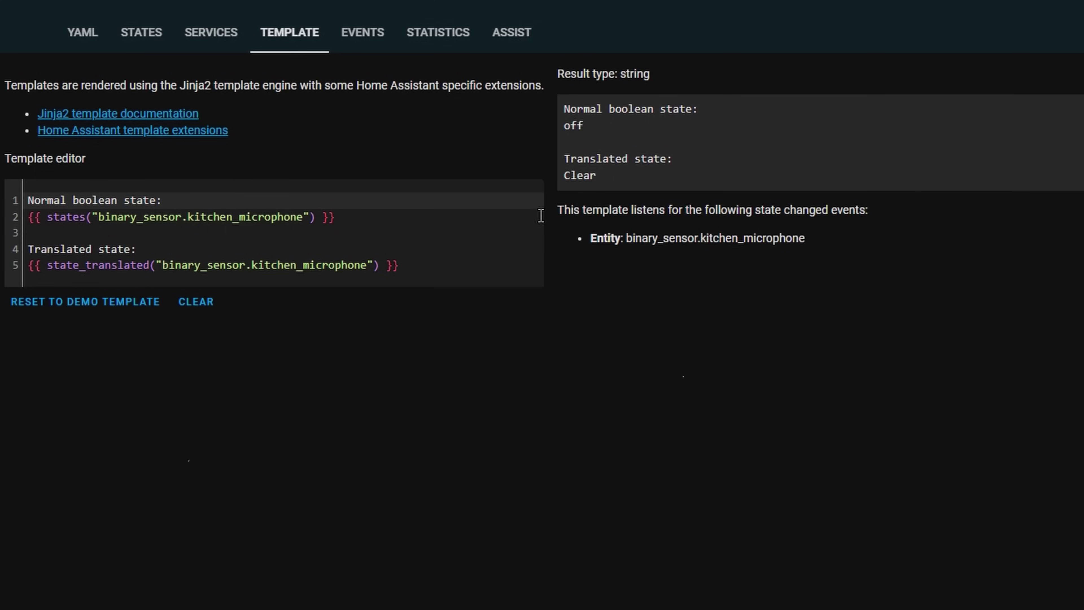
double_click(590, 175)
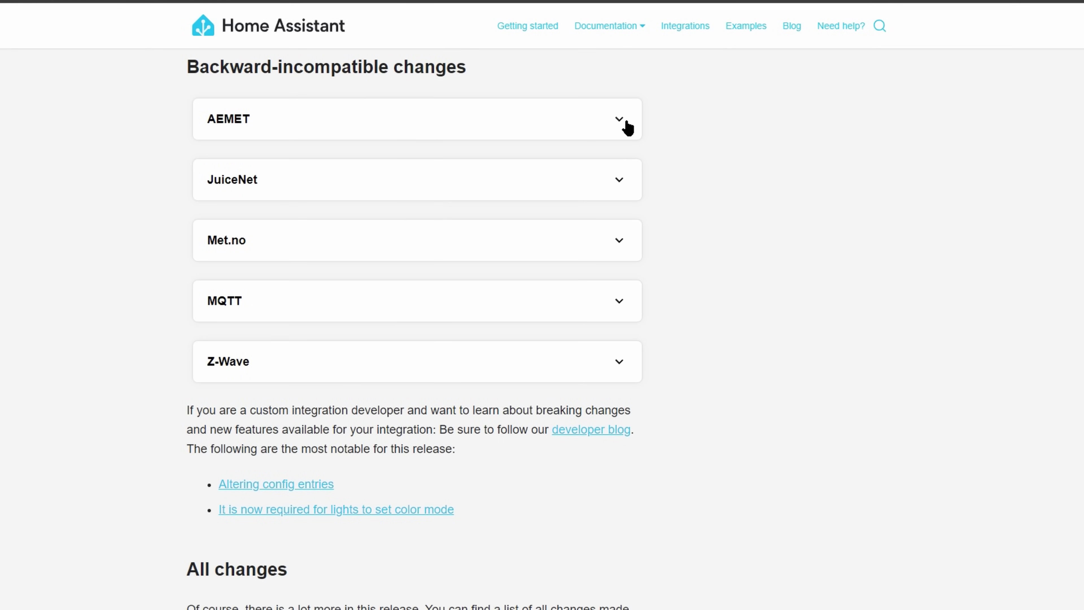
Expand and collapse the AEMET, JuiceNet and Met.no backward-incompatible change notes
left_click(627, 126)
left_click(625, 126)
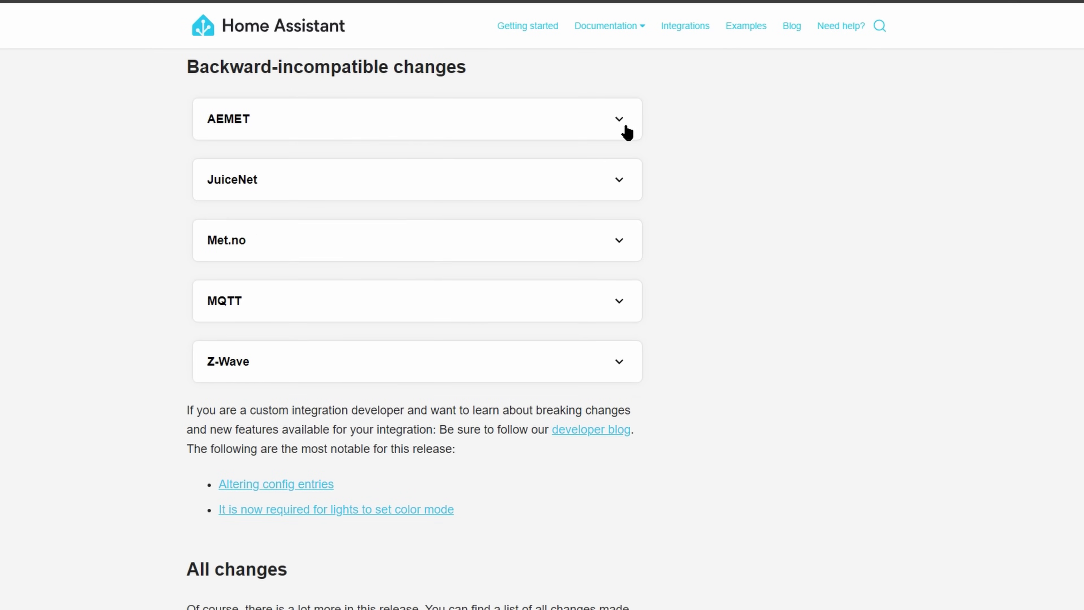
left_click(630, 185)
left_click(631, 185)
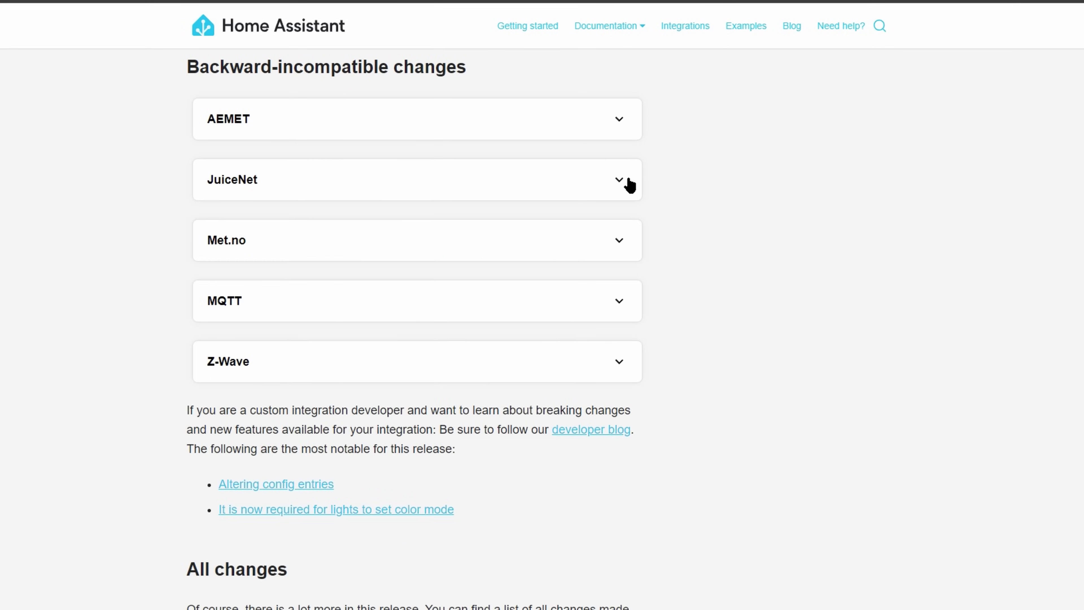
left_click(620, 244)
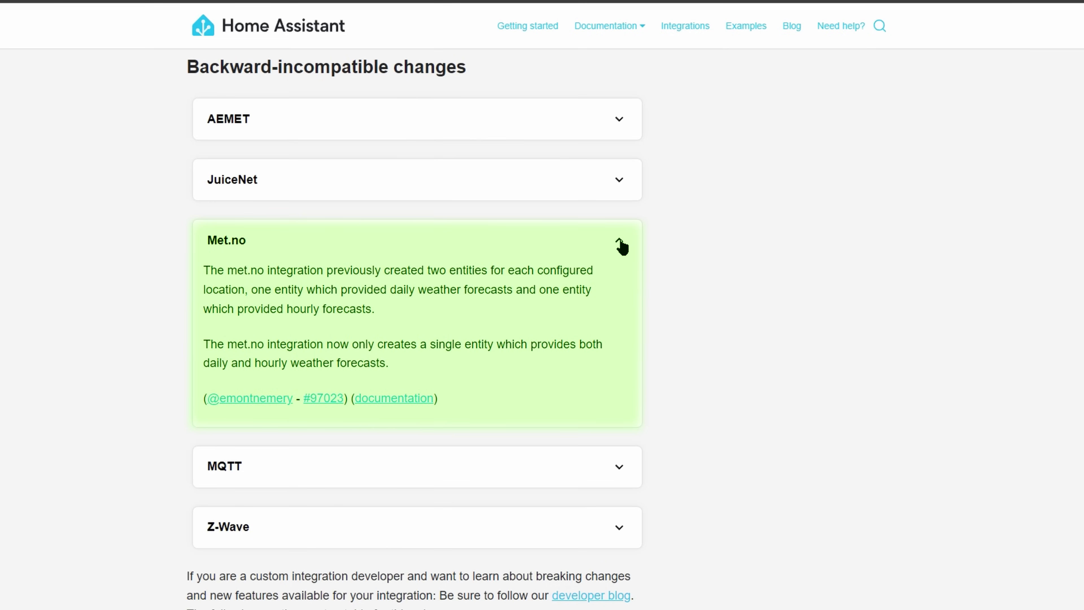
left_click(622, 247)
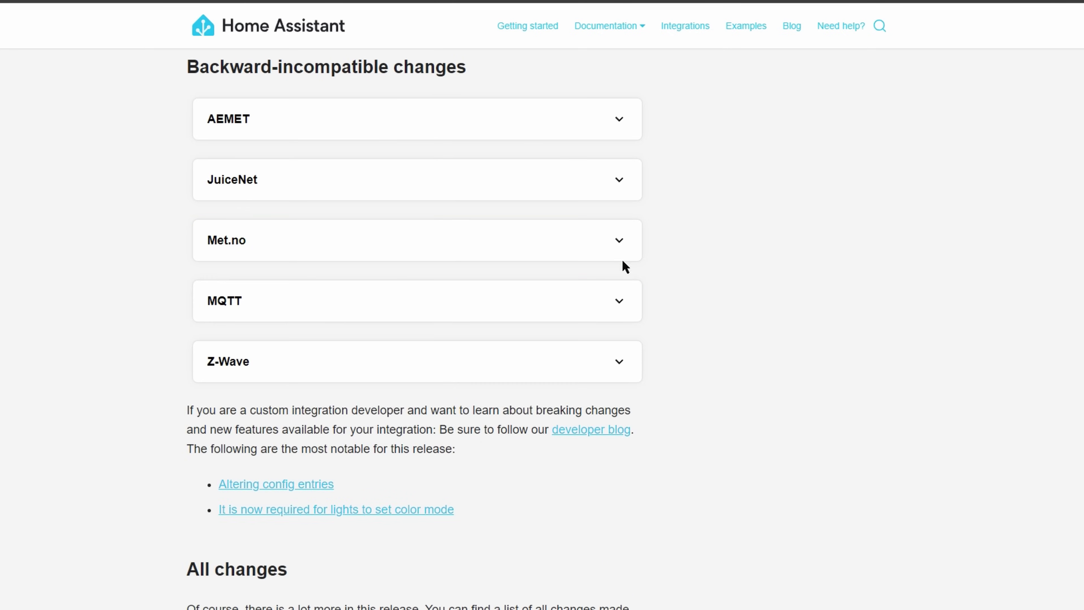